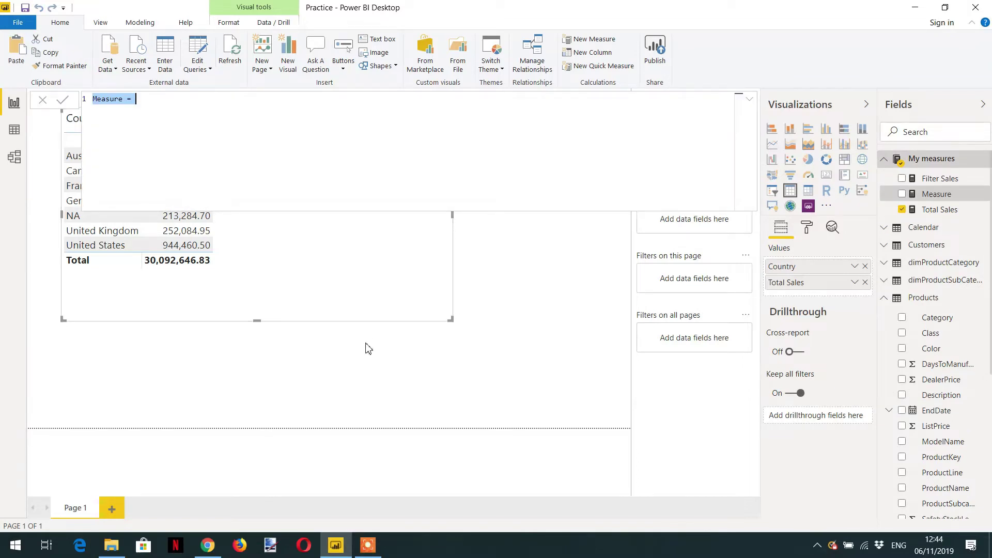
Step: Begin typing the new measure's name as 'Sale' in the formula bar
type("Sales usingA")
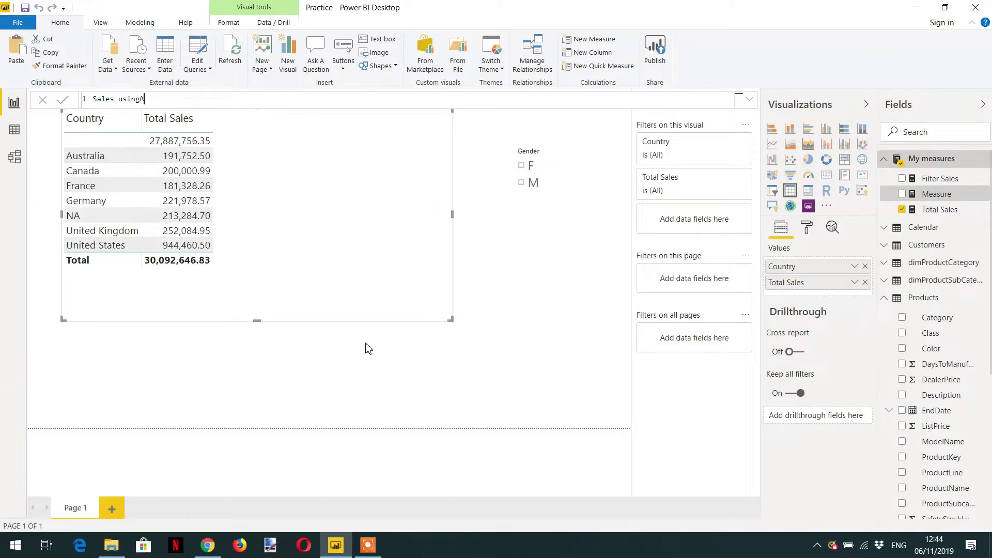
Step: Clear the draft name and start the formula with SUMX(ALL(Sales)
key("ctrl+BackSpace")
key("ctrl+BackSpace")
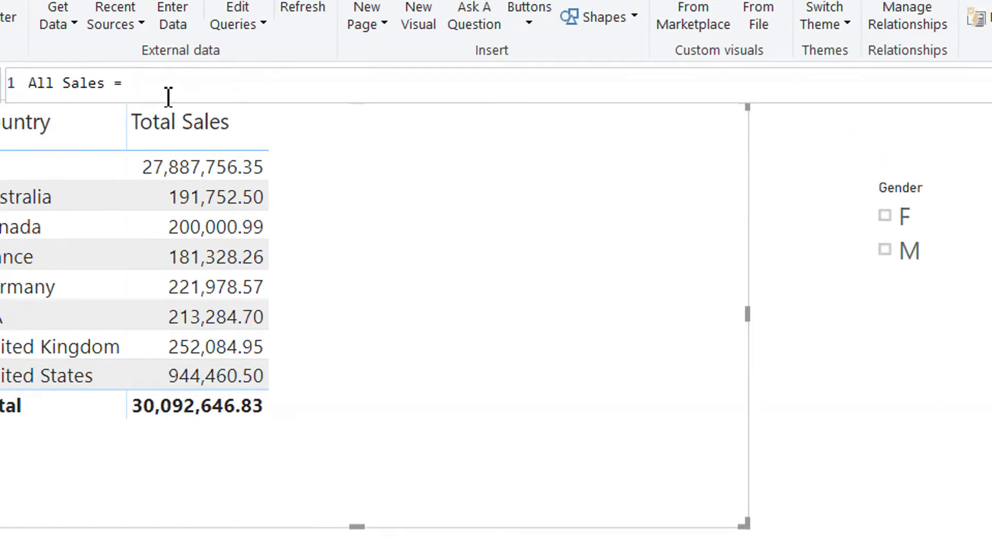
type("all(")
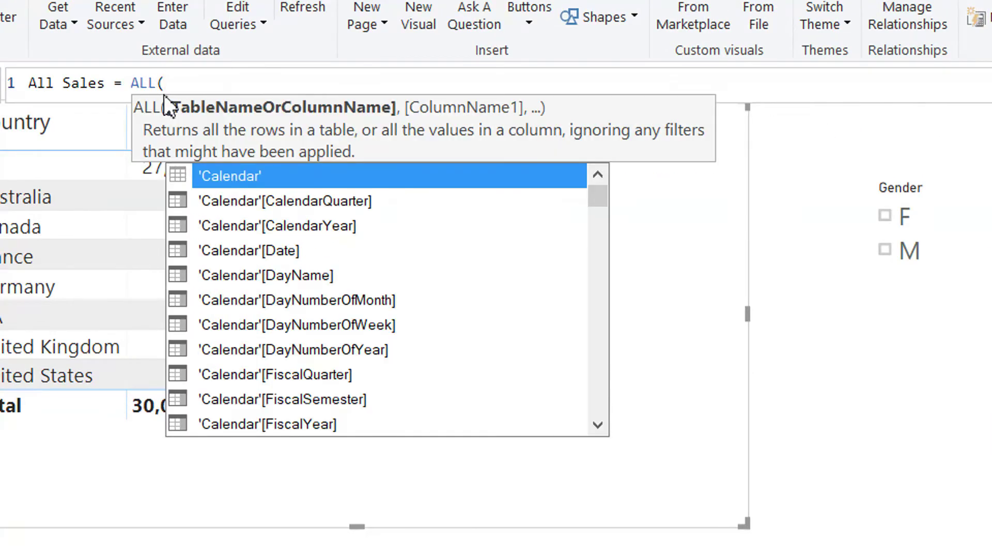
key("BackSpace")
key("BackSpace")
key("BackSpace")
key("BackSpace")
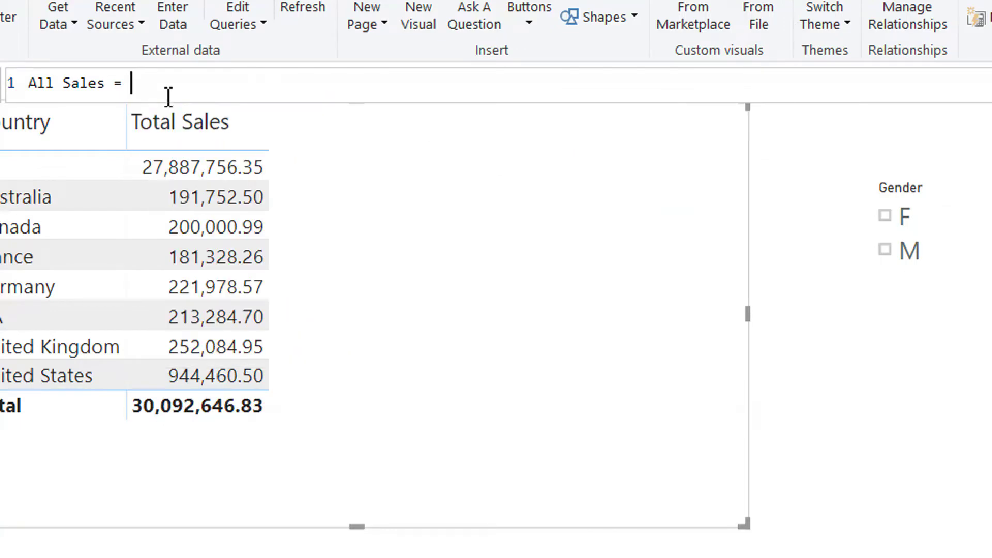
type("sumx(")
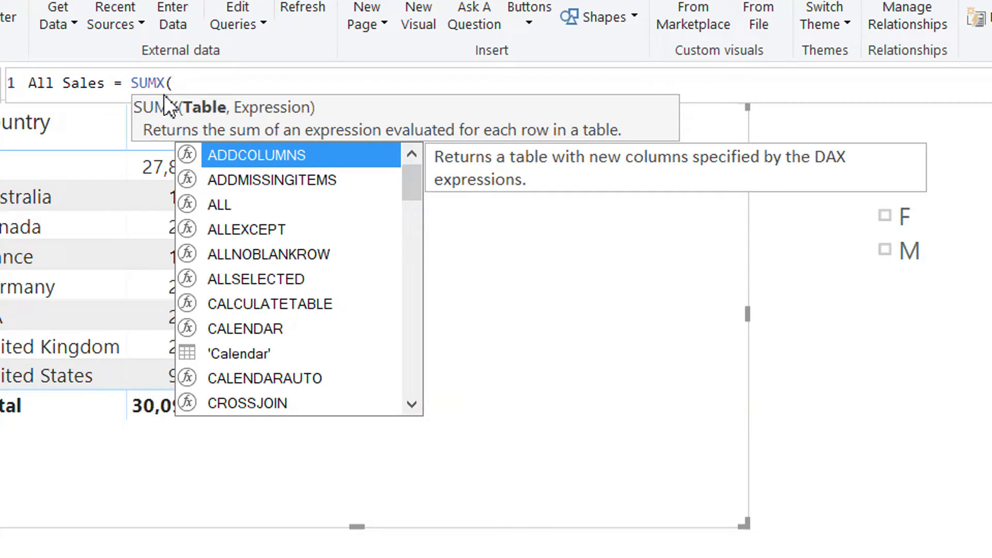
type("all(")
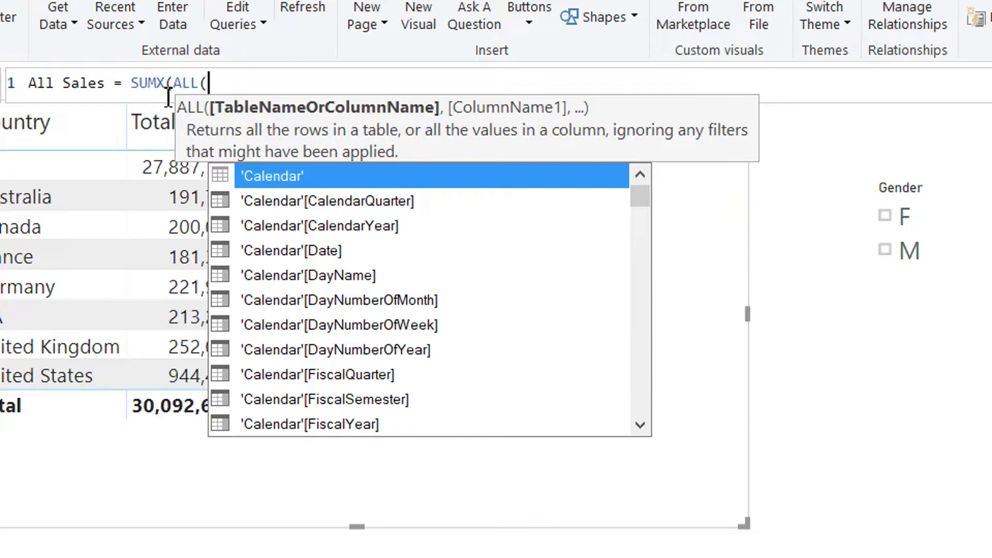
type("sale")
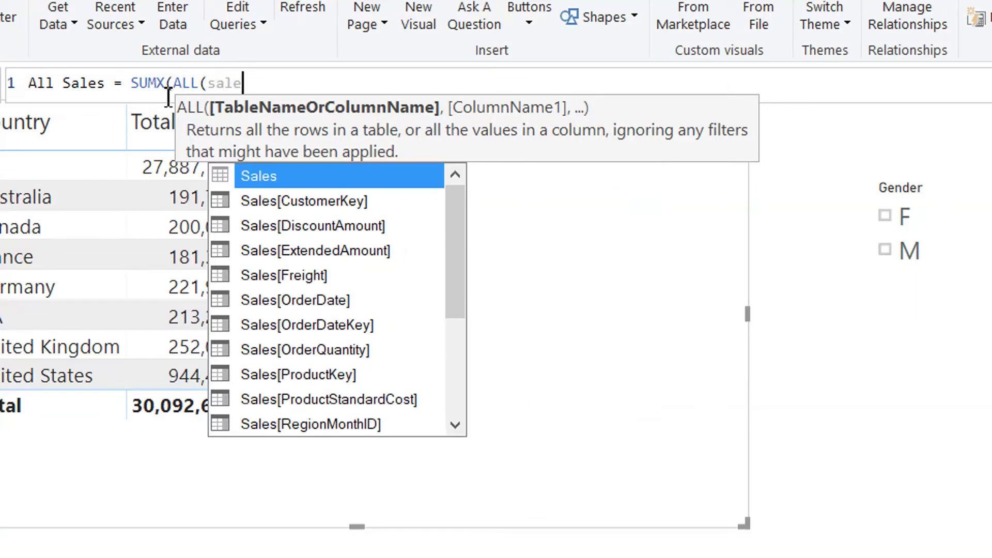
key("Tab")
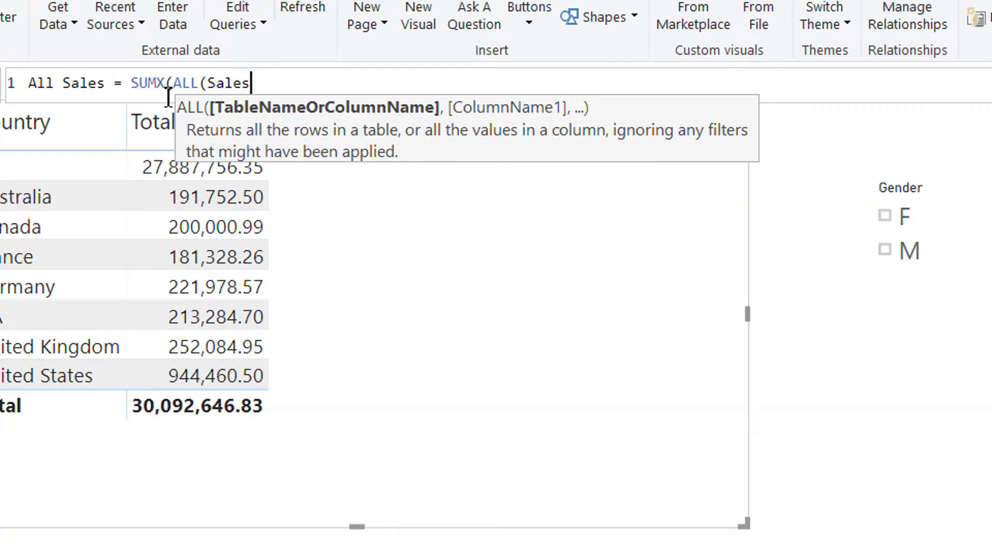
Step: Add Sales[SalesAmount] + Sales[Freight] as the expression summed by SUMX
type("),")
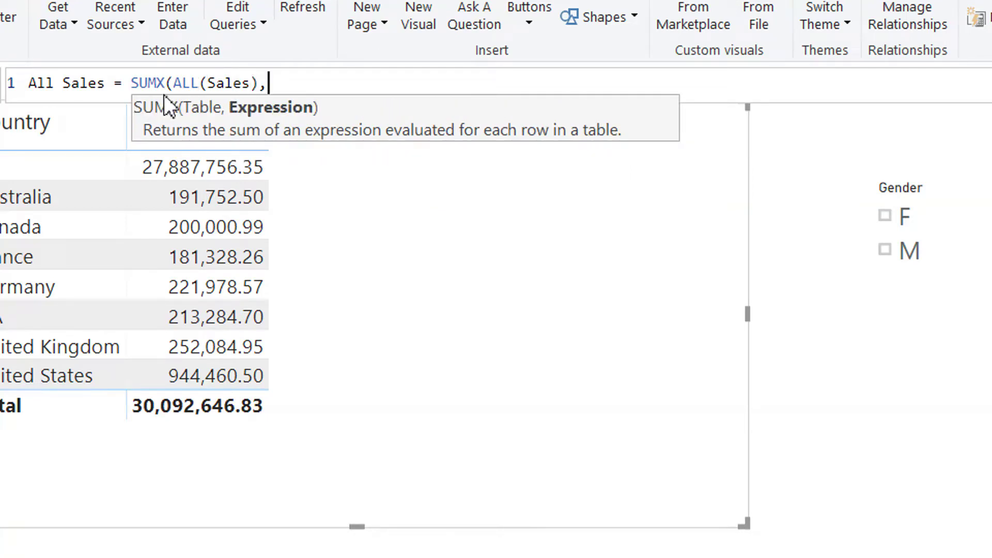
type("s")
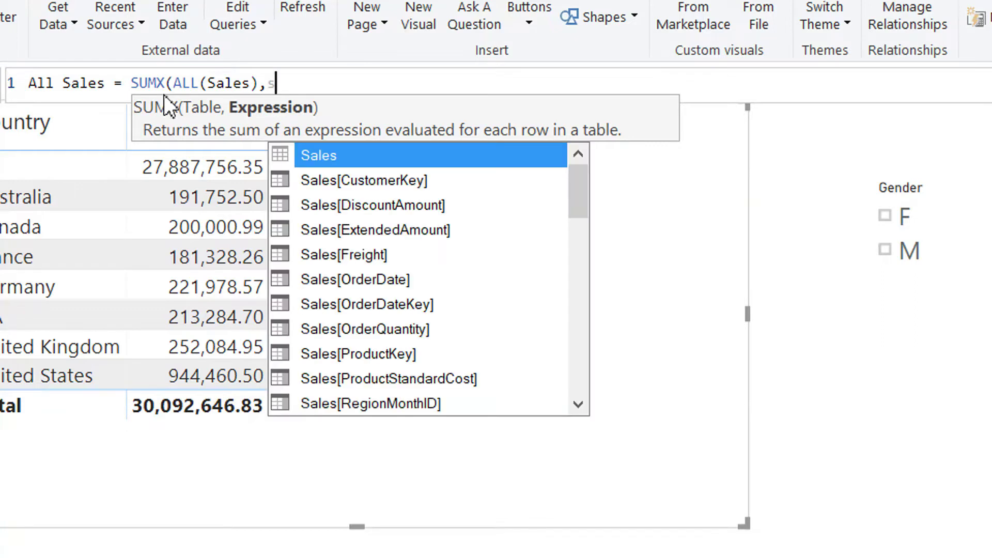
key("BackSpace")
type("amou")
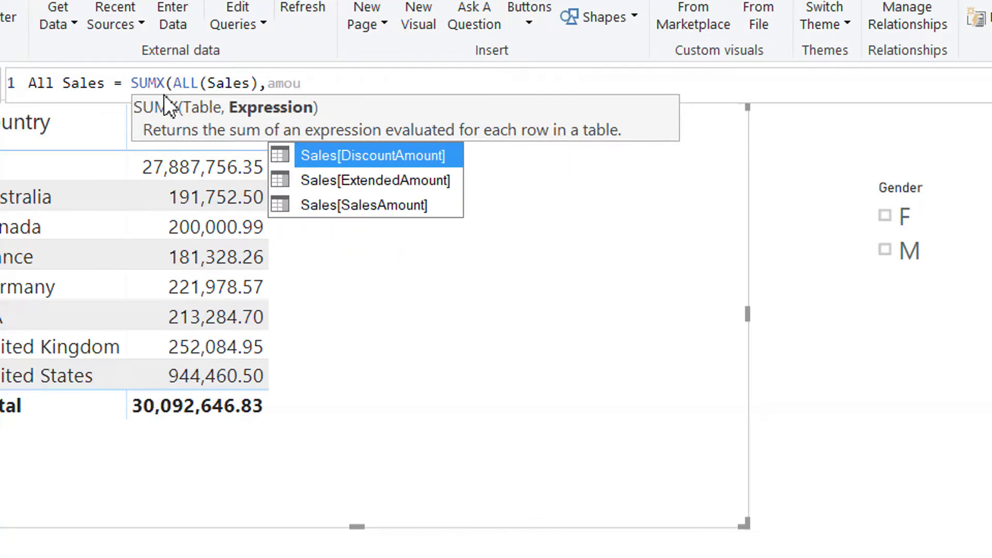
key("Down")
key("Down")
key("Tab")
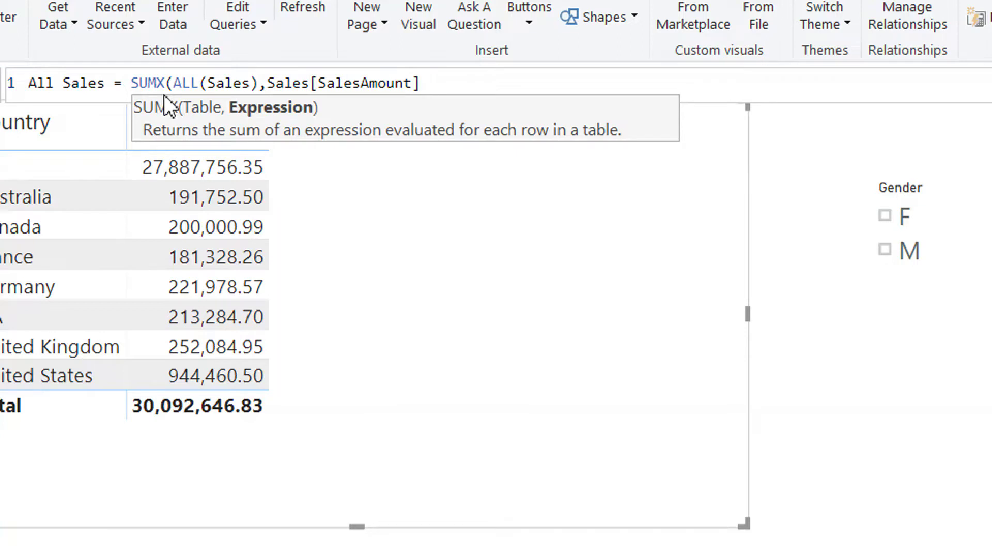
type("+  fr")
key("Tab")
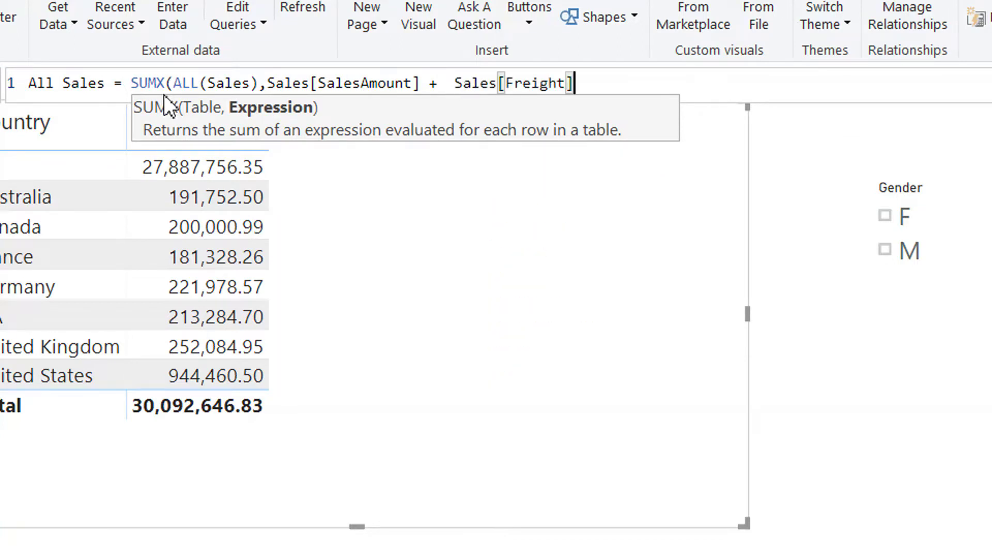
Step: Close and commit the All Sales measure, then display the Total Sales formula for comparison
type(")")
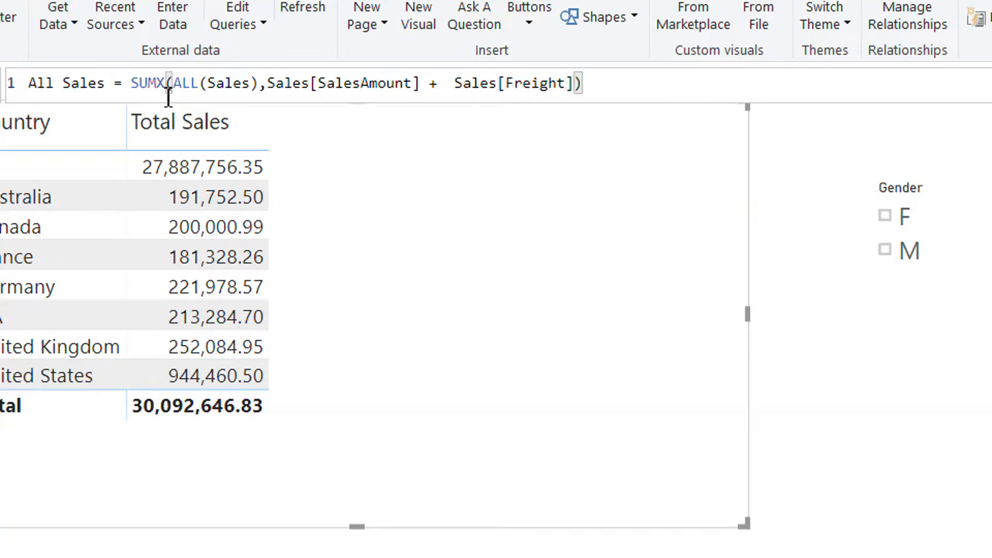
key("Return")
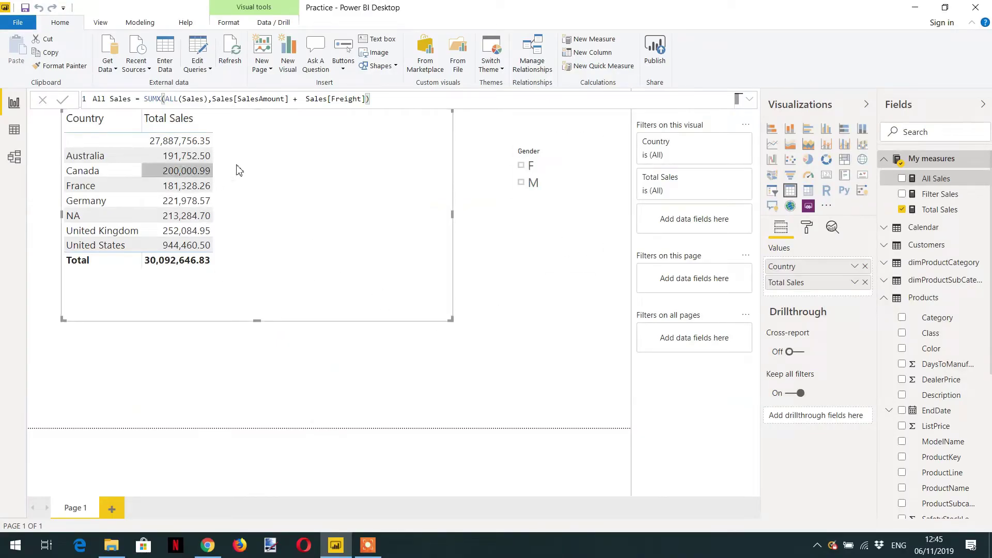
left_click(945, 209)
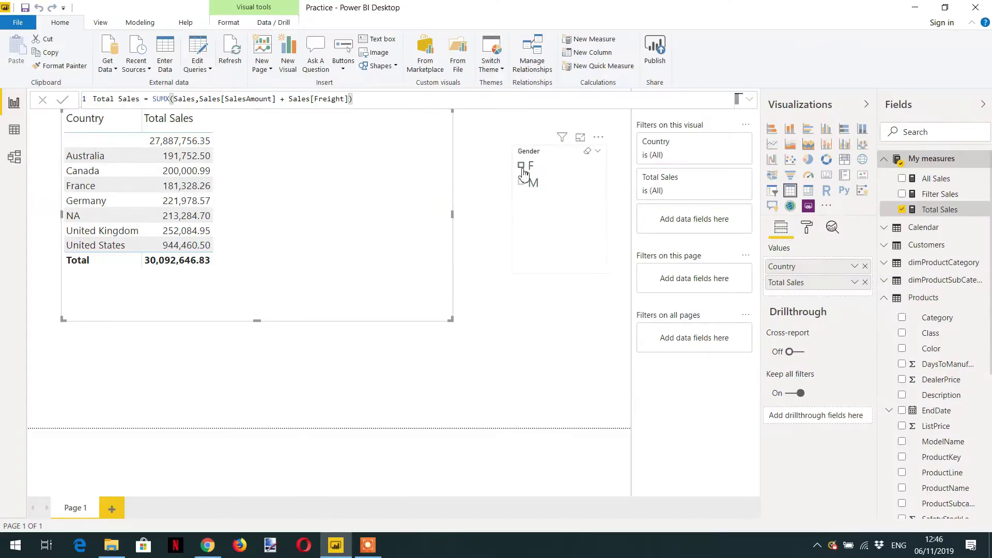
Step: Filter the table by gender F, then M, then clear the Gender slicer
left_click(523, 169)
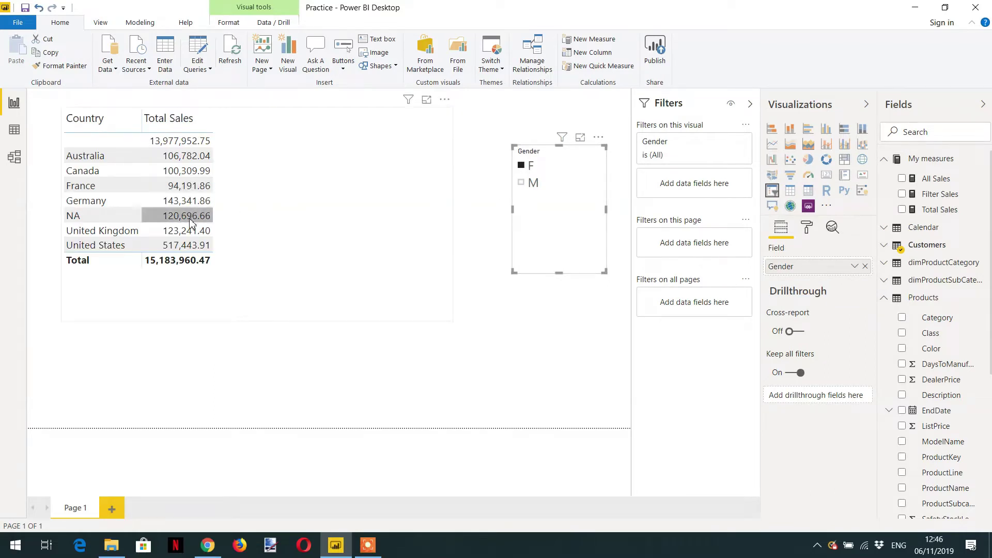
left_click(522, 185)
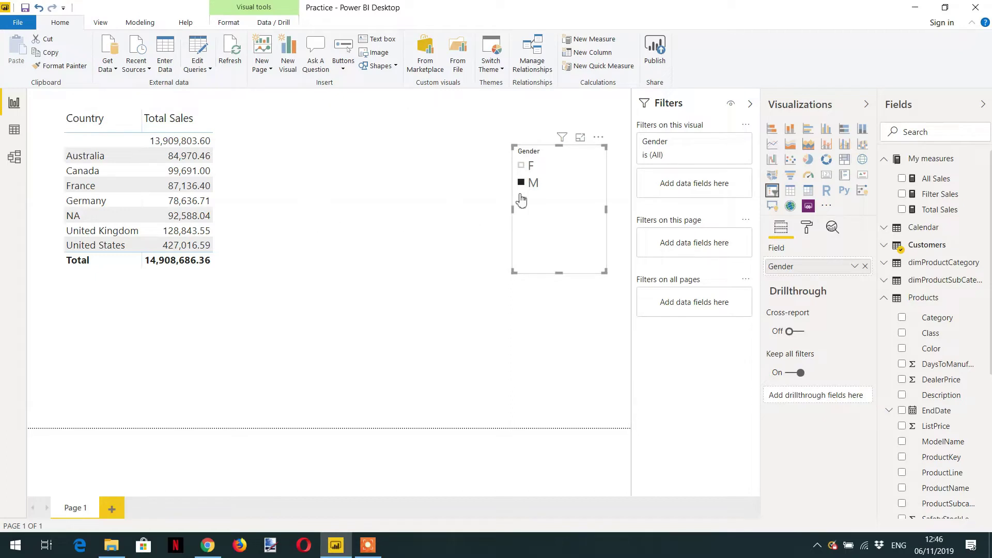
left_click(523, 183)
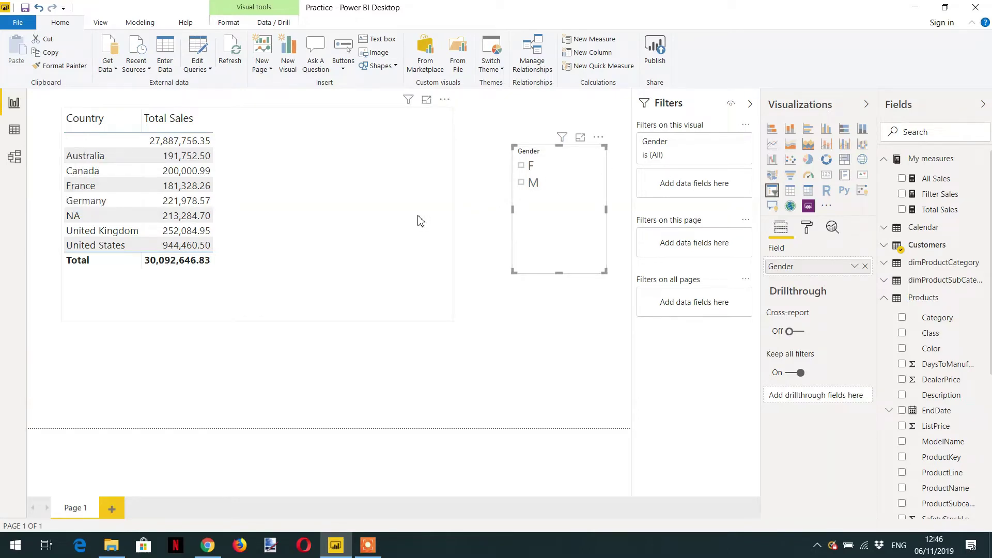
Step: Add All Sales to the Country table's Values beneath Total Sales
left_click(317, 216)
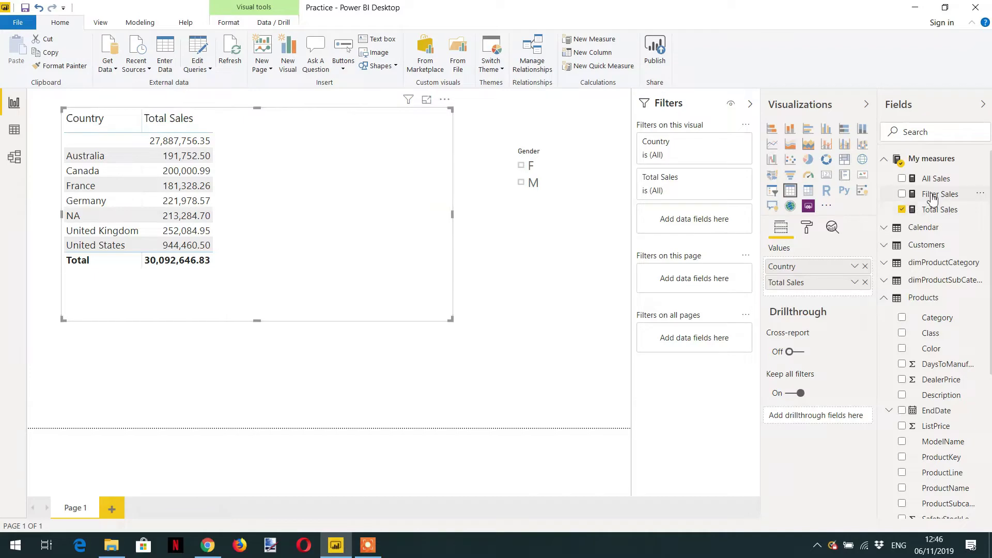
left_click_drag(935, 186, 792, 299)
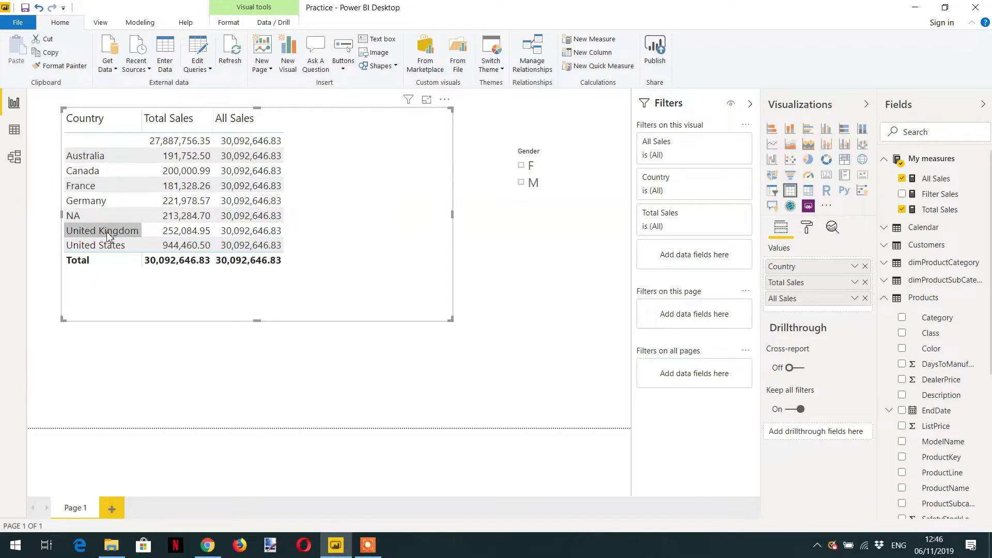
left_click(521, 166)
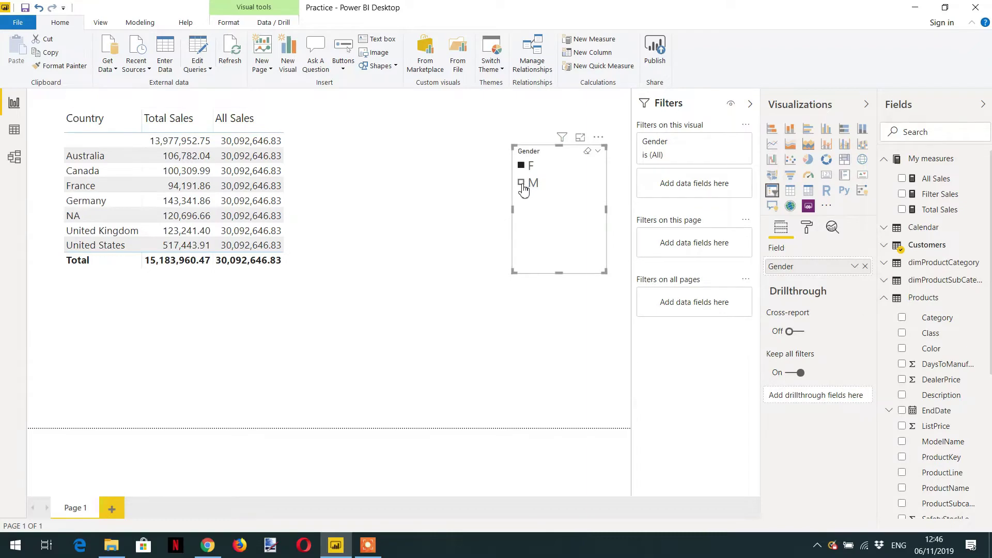
left_click(522, 183)
left_click(520, 166)
left_click(521, 183)
left_click(522, 183)
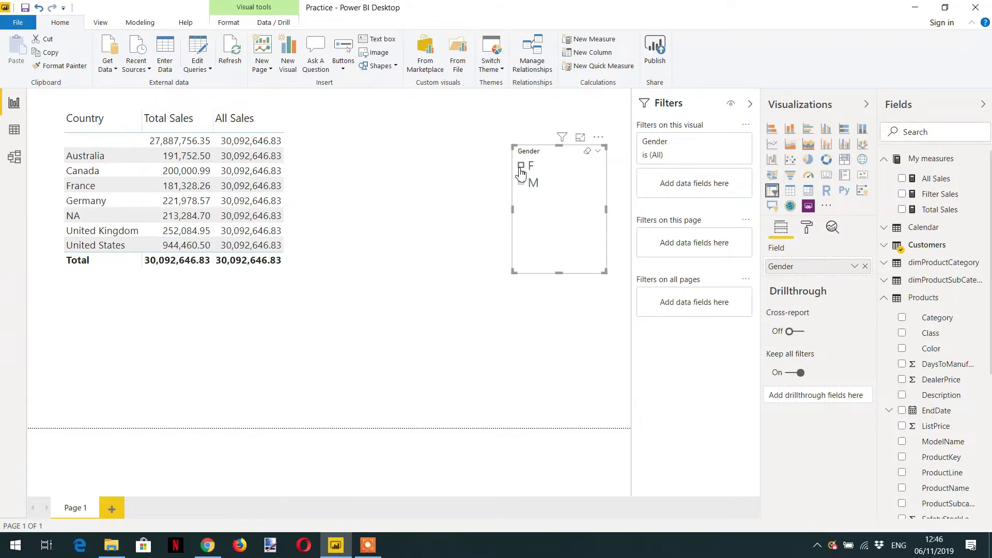
left_click(521, 166)
double_click(523, 182)
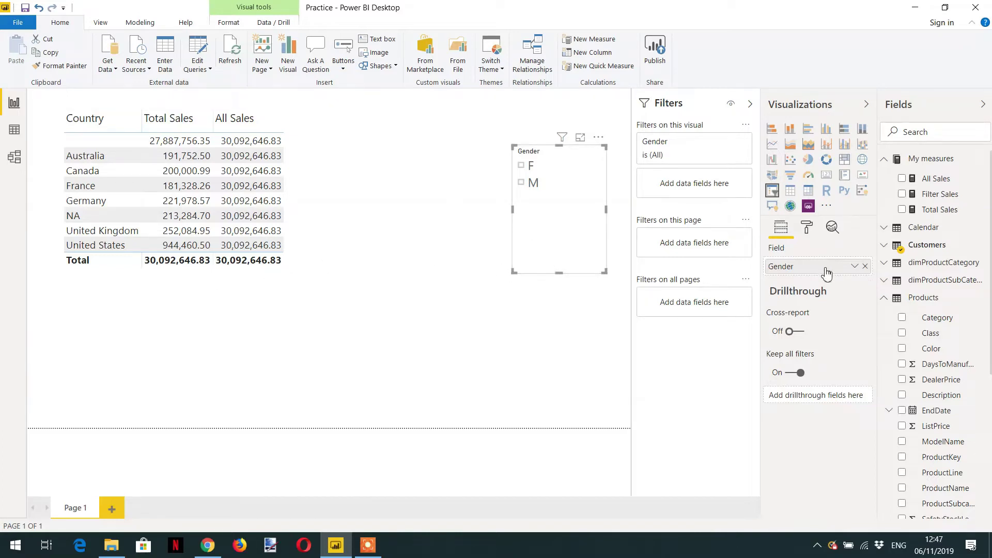
Step: Replace the table's Country field with Territory's Country, giving United States 944,460.50
left_click(363, 284)
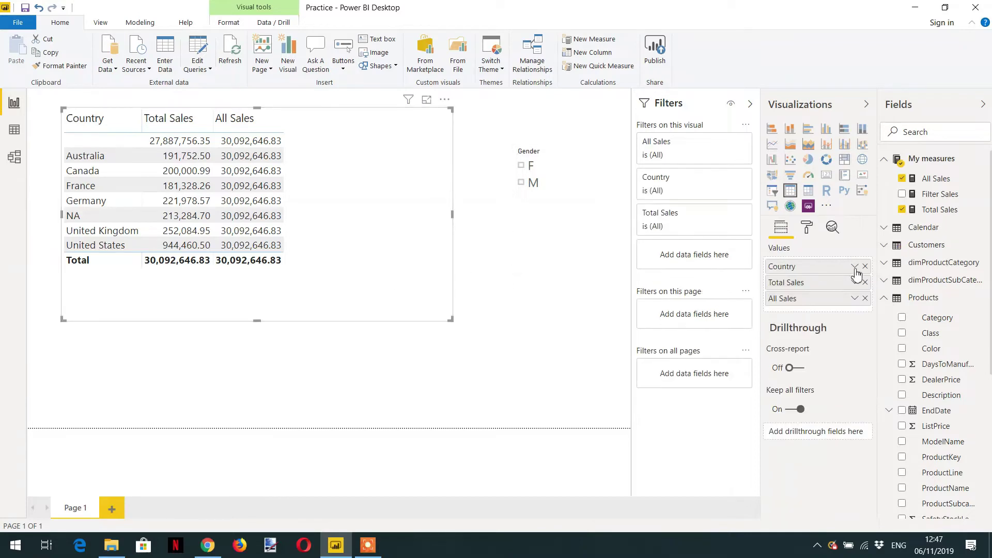
left_click(864, 267)
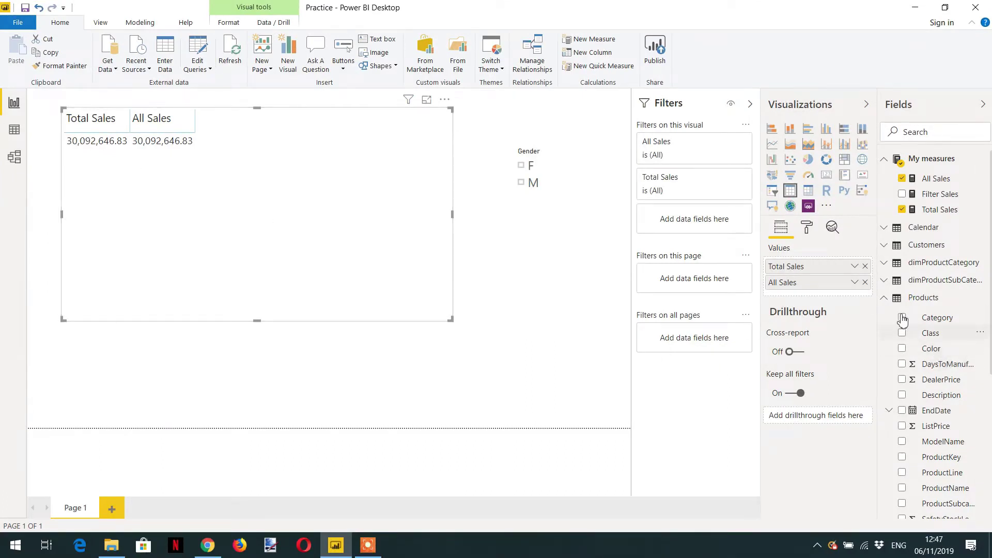
left_click(884, 299)
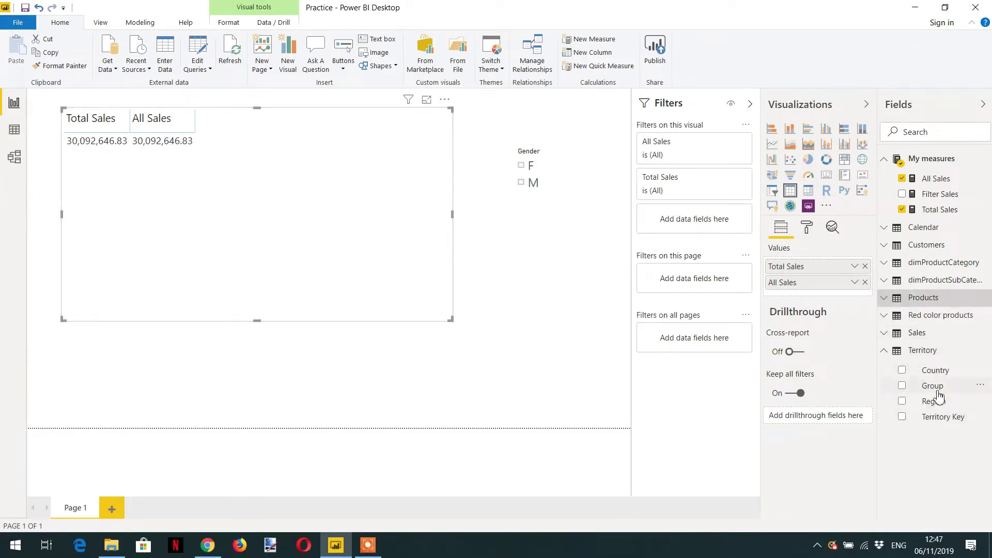
left_click_drag(937, 370, 816, 267)
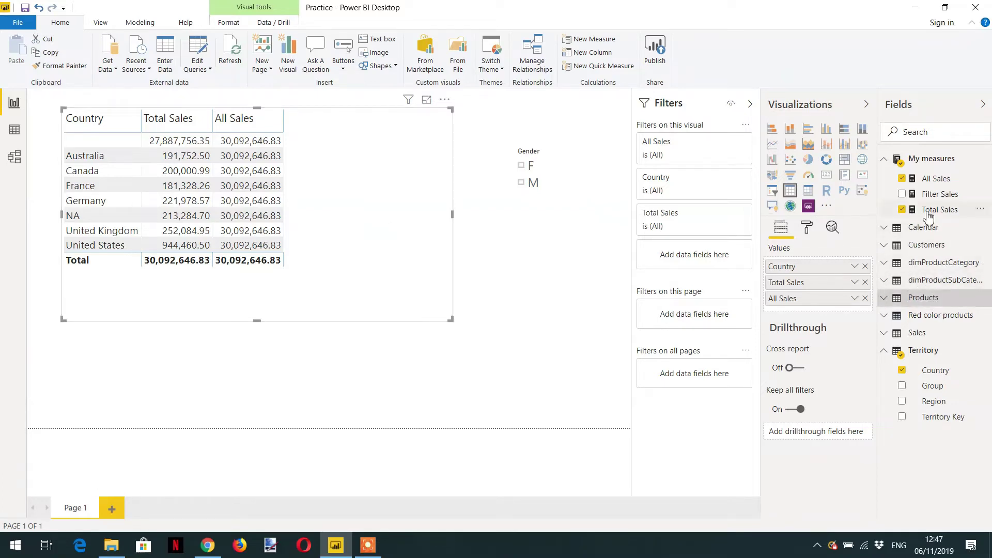
left_click(935, 180)
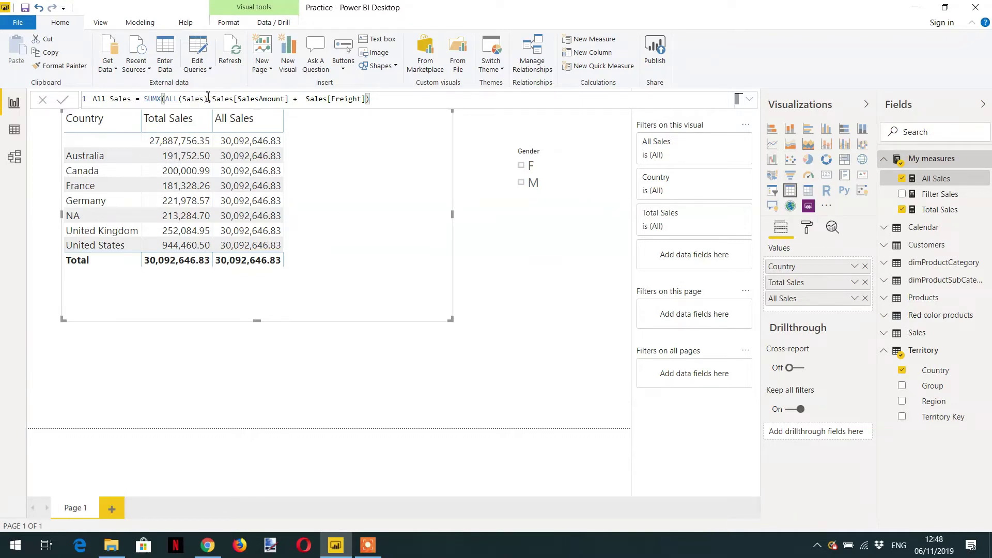
left_click(201, 100)
left_click(926, 159)
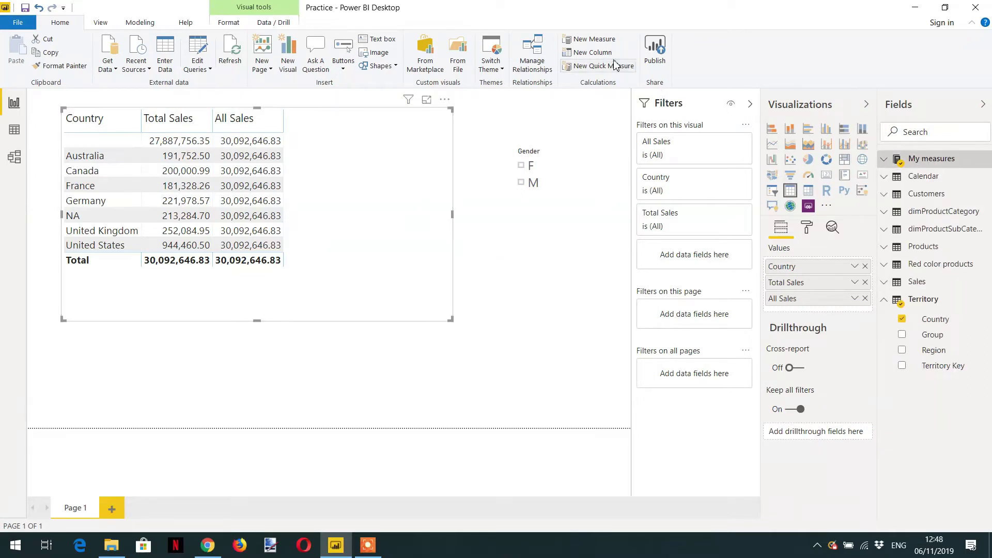
Step: Start a new measure 'Sales % = [Total Sales]', backing out of mistyped divisor attempts
left_click(593, 41)
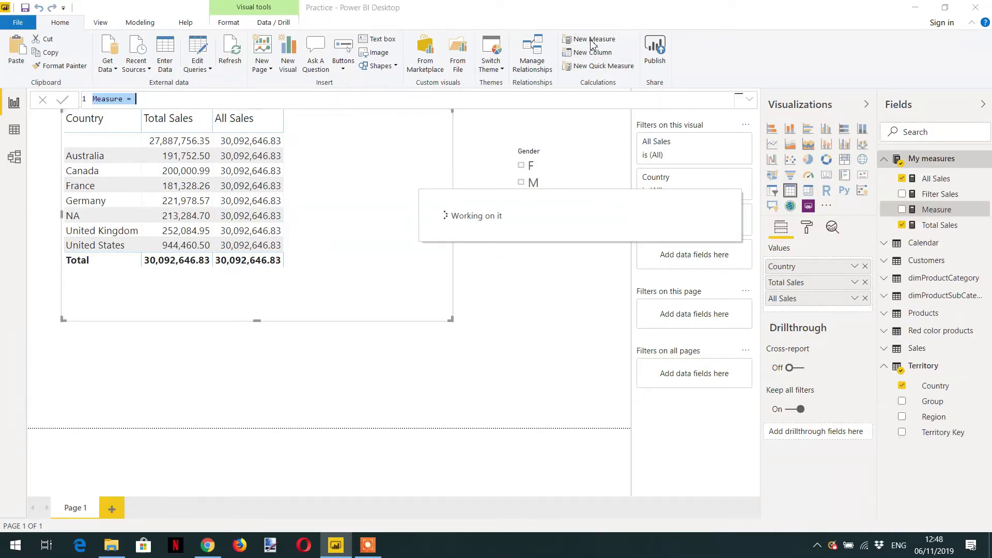
type("Sa")
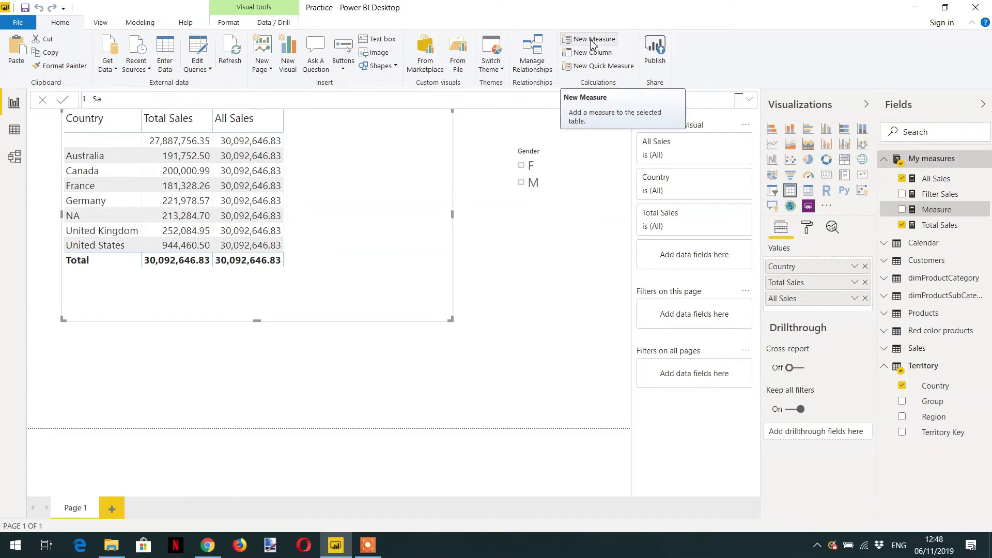
type("les % = tota")
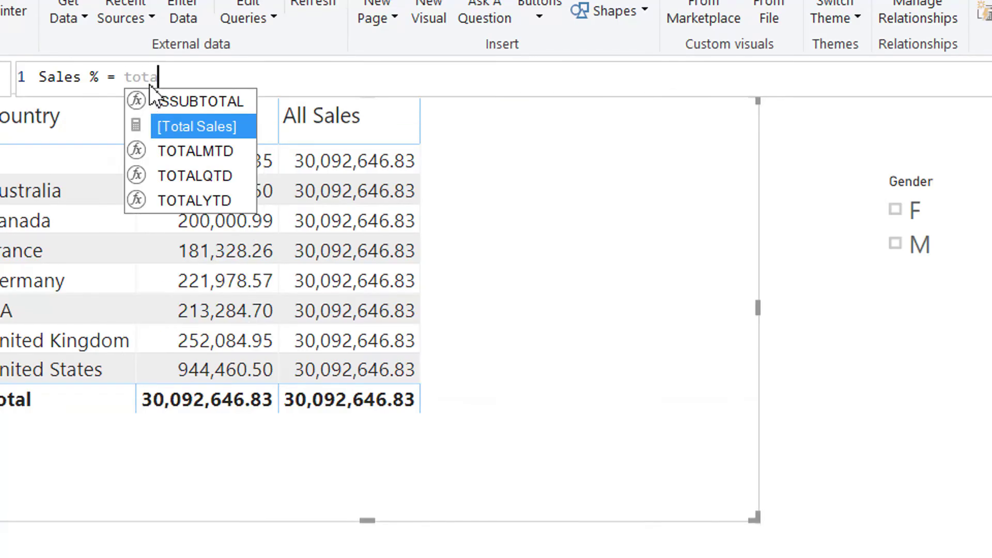
key("Tab")
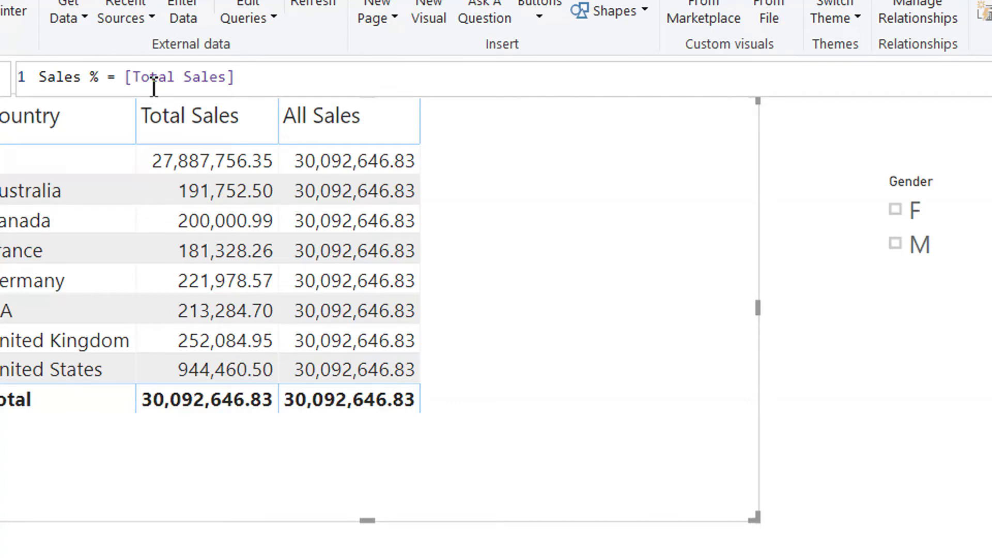
key("ctrl+a")
type("/ al")
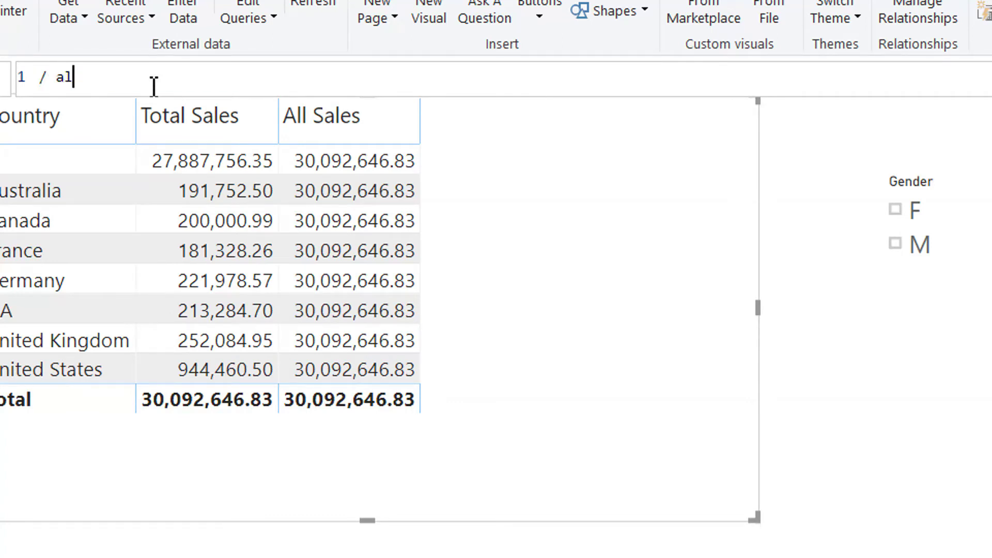
key("BackSpace")
key("BackSpace")
key("BackSpace")
key("BackSpace")
type("/ all")
key("BackSpace")
key("BackSpace")
key("BackSpace")
key("ctrl+z")
key("End")
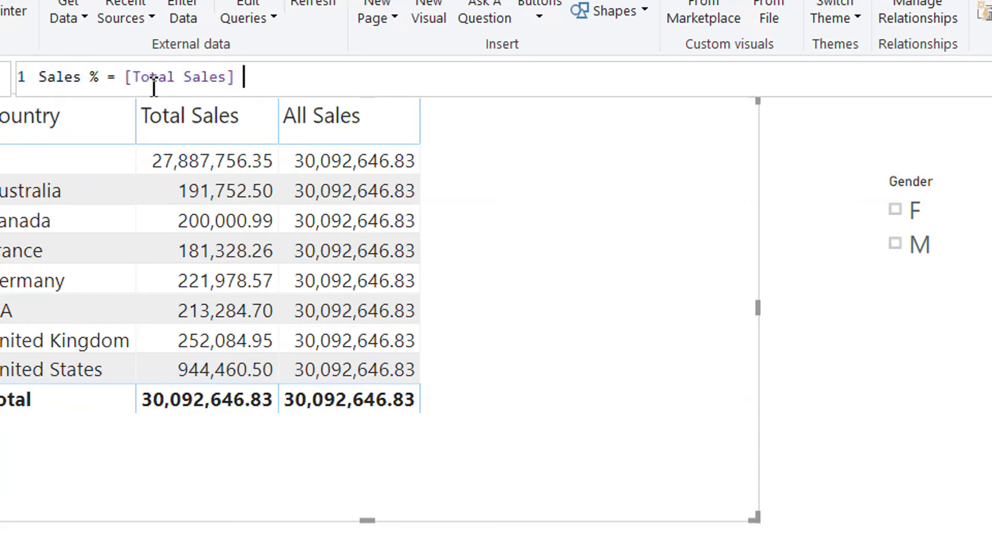
Step: Divide by the All Sales measure and commit Sales % = [Total Sales] / [All Sales]
type("/ al")
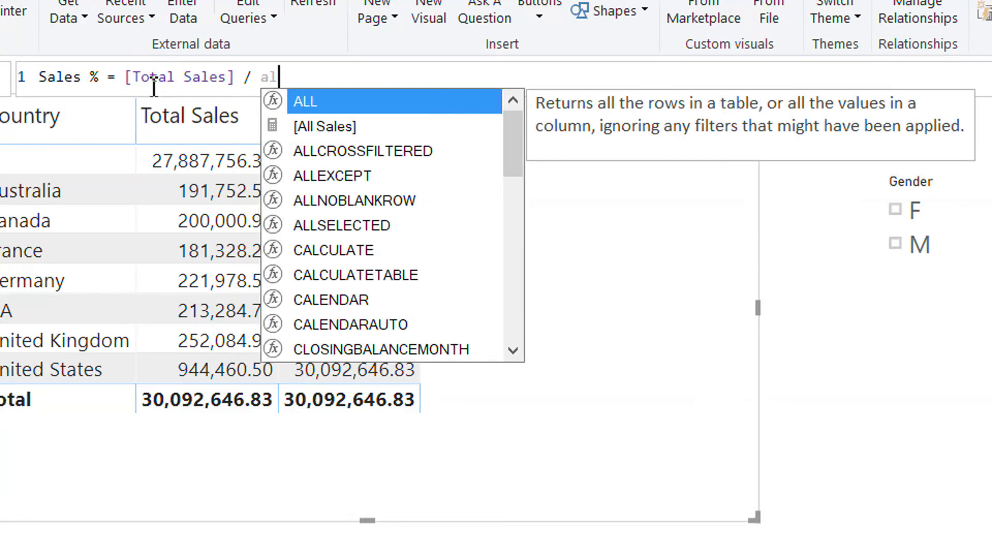
type("ls")
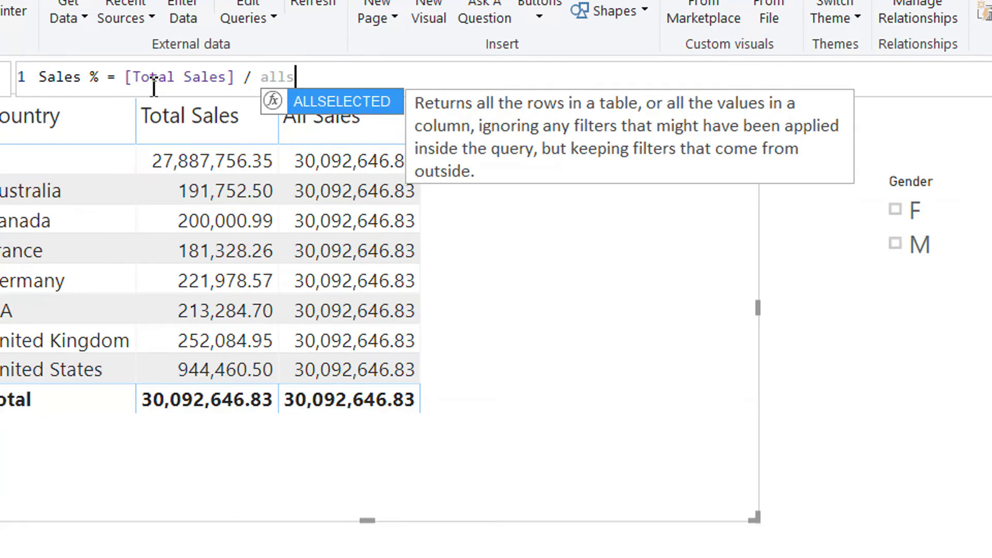
key("Tab")
key("BackSpace")
key("BackSpace")
key("BackSpace")
key("BackSpace")
key("BackSpace")
key("BackSpace")
key("BackSpace")
key("BackSpace")
key("BackSpace")
key("BackSpace")
key("BackSpace")
key("BackSpace")
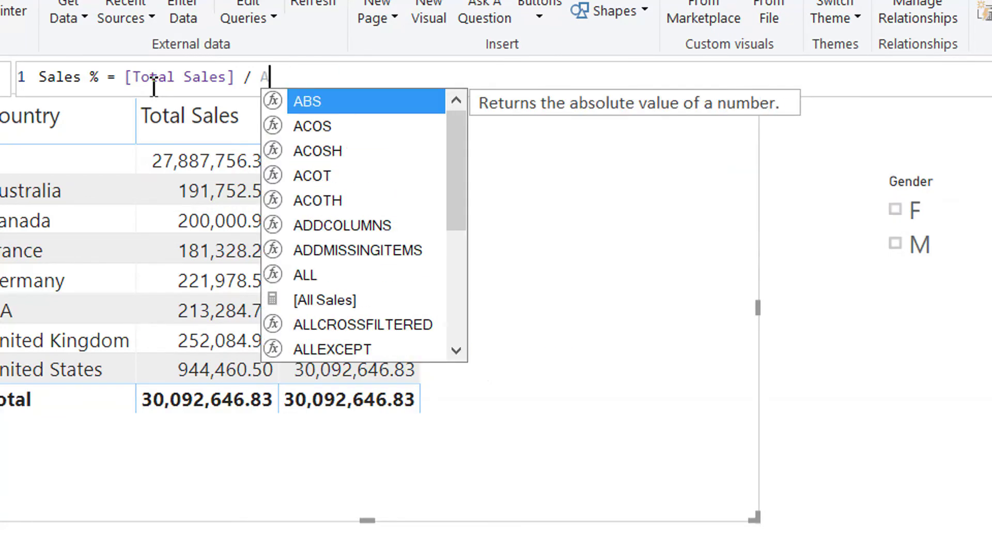
type("all")
key("Tab")
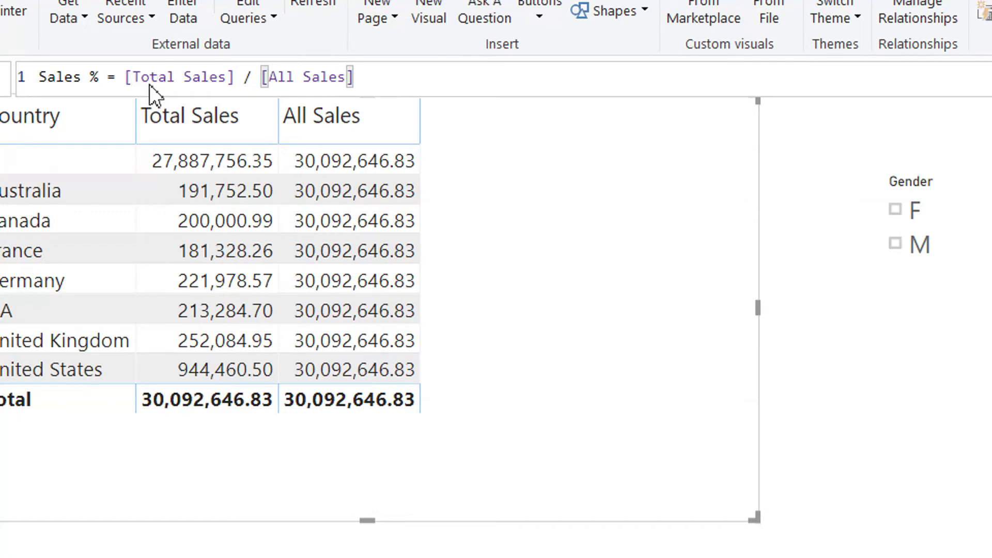
key("Return")
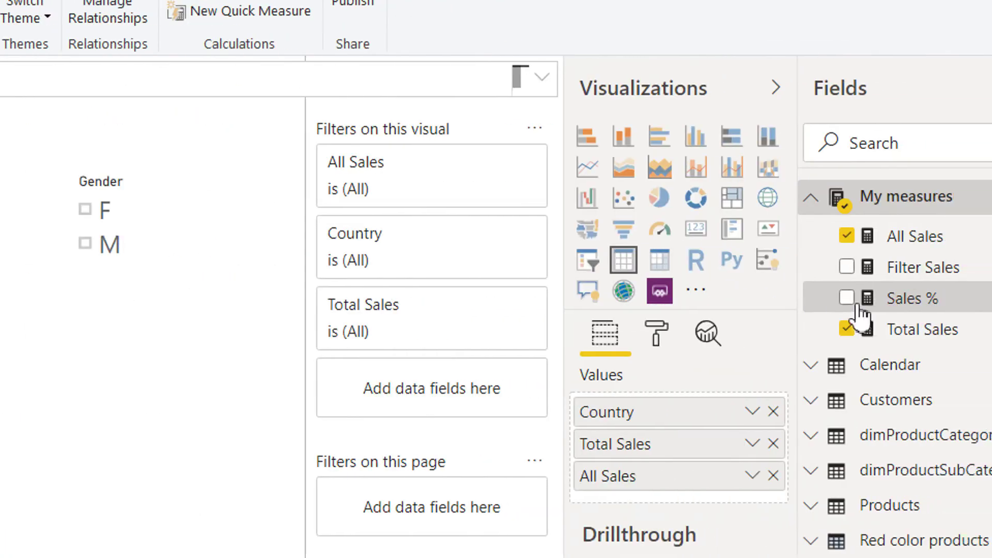
Step: Add Sales % to the country table formatted as percentage, and move the Gender slicer lower-left
left_click_drag(873, 302, 677, 503)
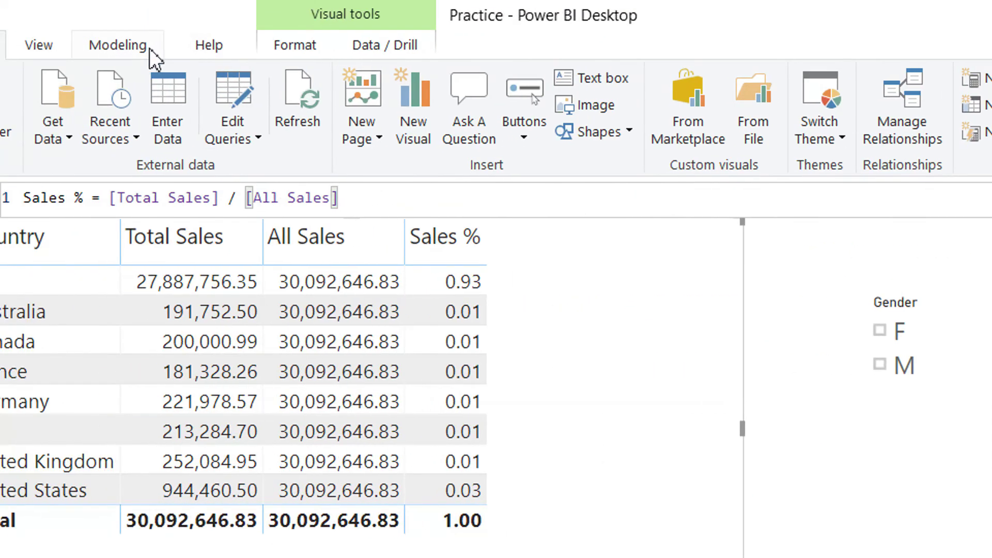
left_click(149, 48)
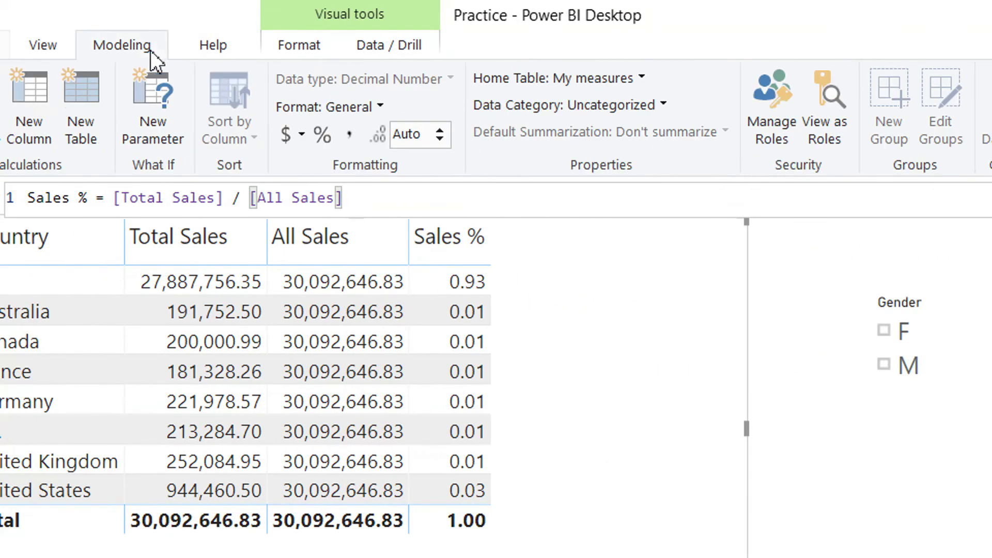
left_click(323, 135)
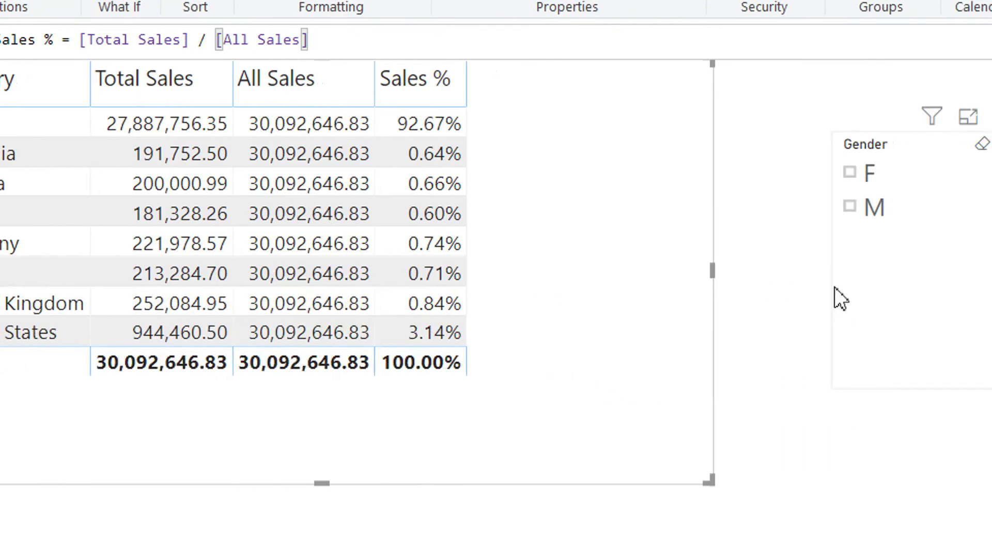
left_click_drag(846, 235, 801, 301)
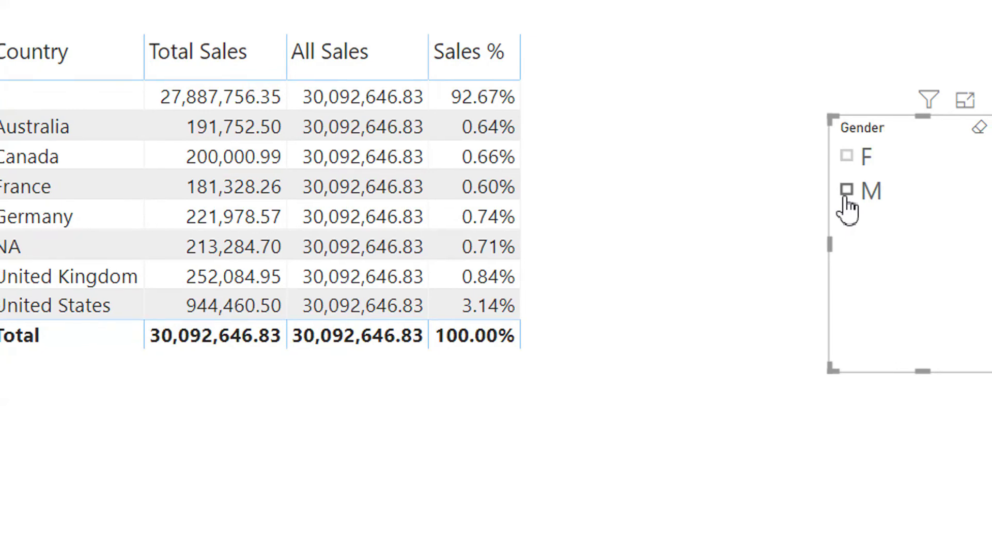
Step: Test Sales % with gender M, then F, clear it, and reselect F for a 50.46% total
left_click(847, 190)
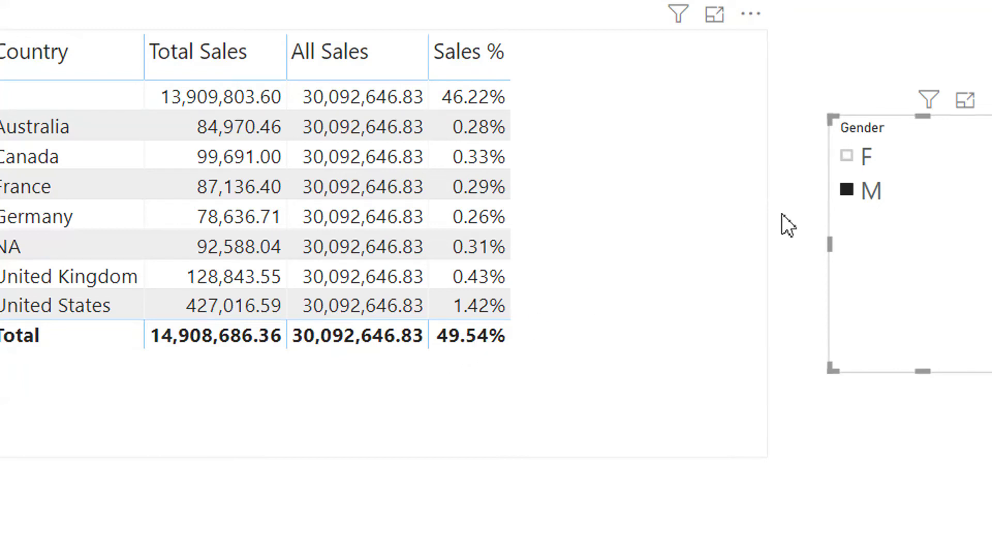
left_click(848, 160)
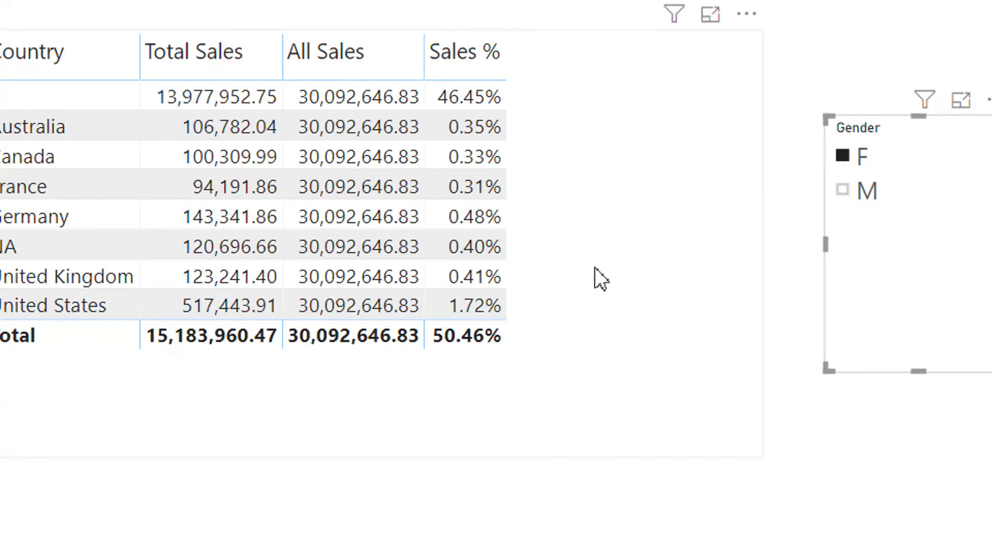
left_click(843, 160)
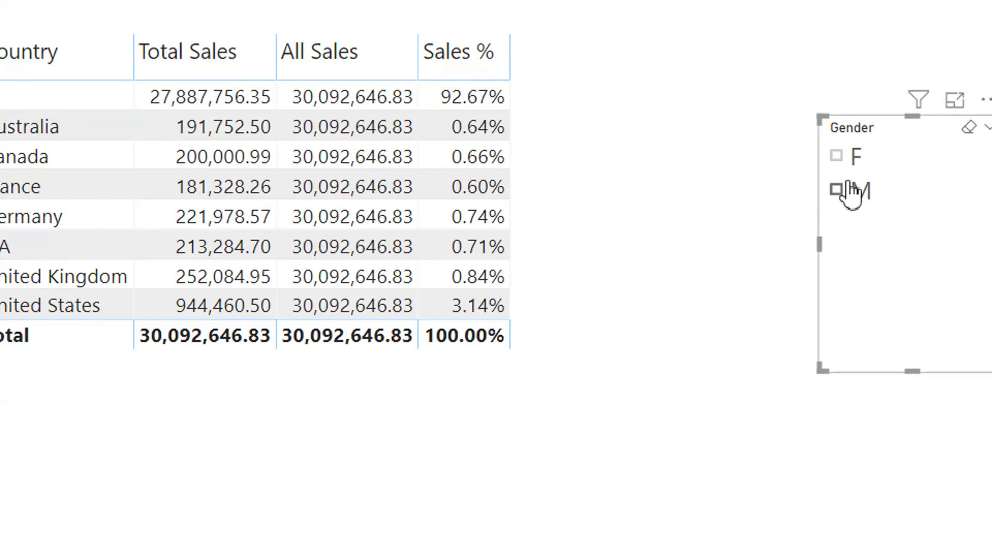
left_click(845, 161)
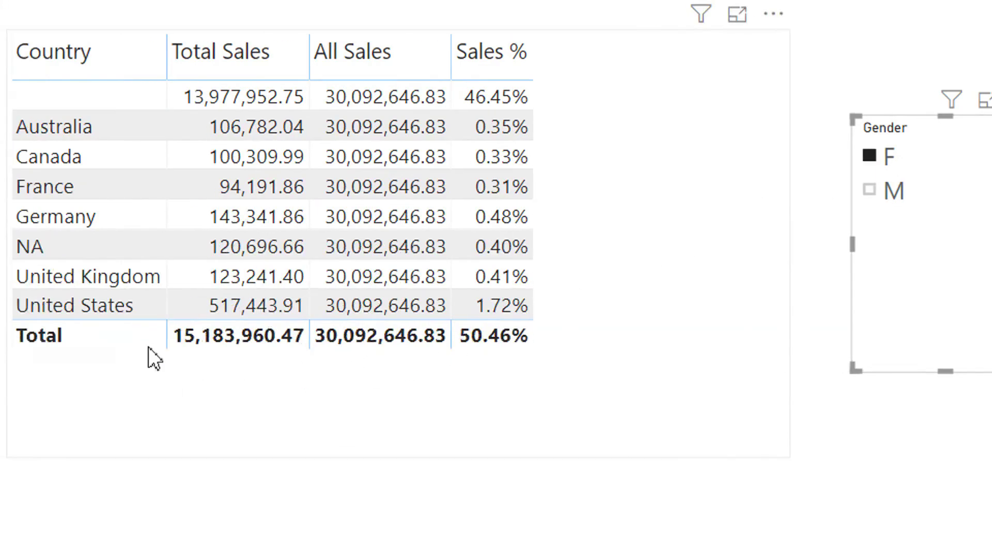